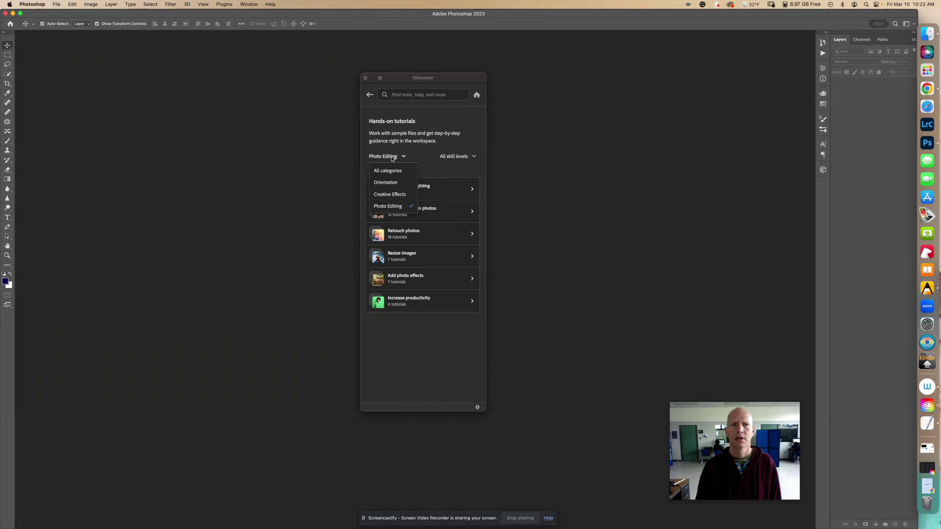
Filter the hands-on tutorials to all categories and the Beginner skill level.
{"action": "left_click", "coordinate": [393, 171]}
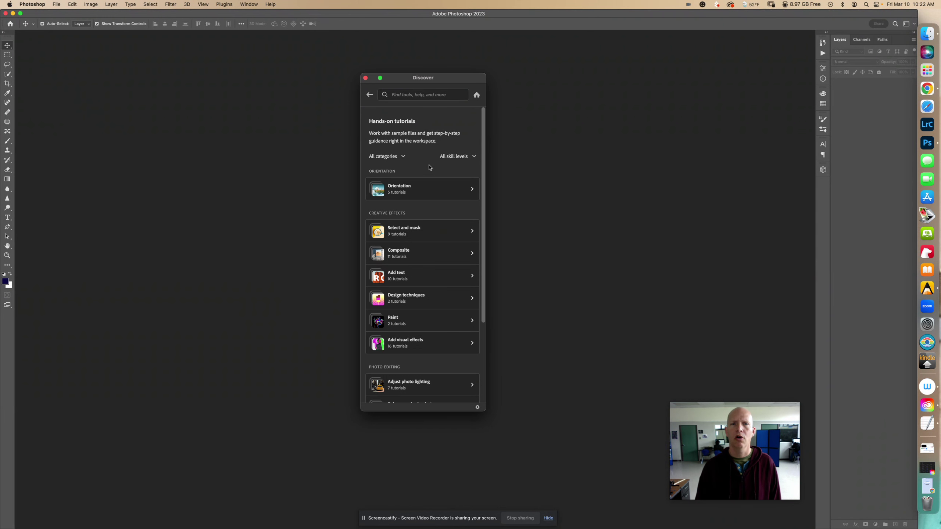
{"action": "left_click", "coordinate": [453, 157]}
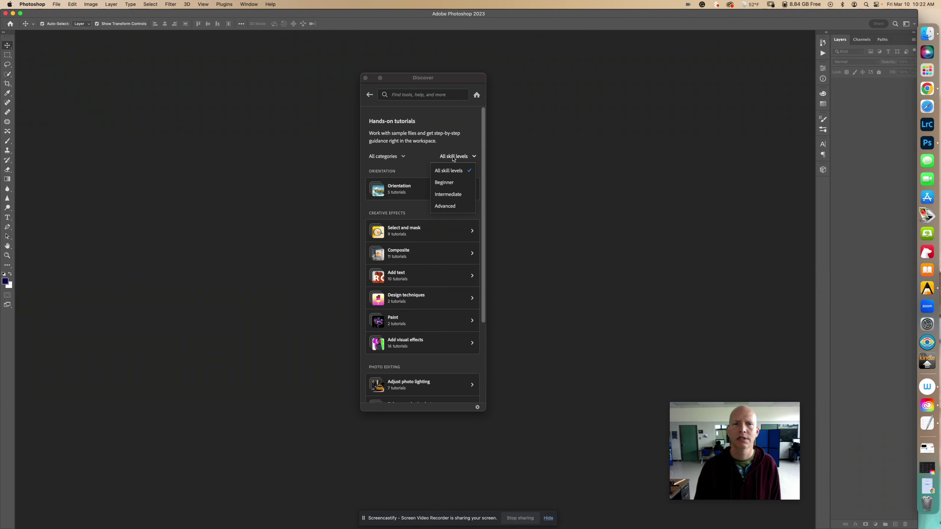
{"action": "left_click", "coordinate": [444, 182]}
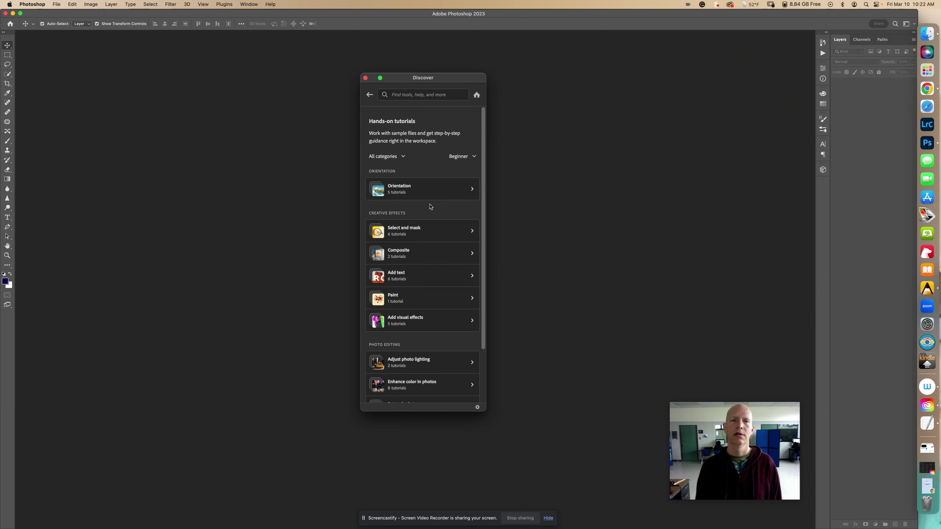
Start the Brighten a dark photo tutorial from Adjust photo lighting and move the Discover window clear of the photo.
{"action": "scroll", "coordinate": [429, 207], "scroll_direction": "down", "scroll_amount": 4}
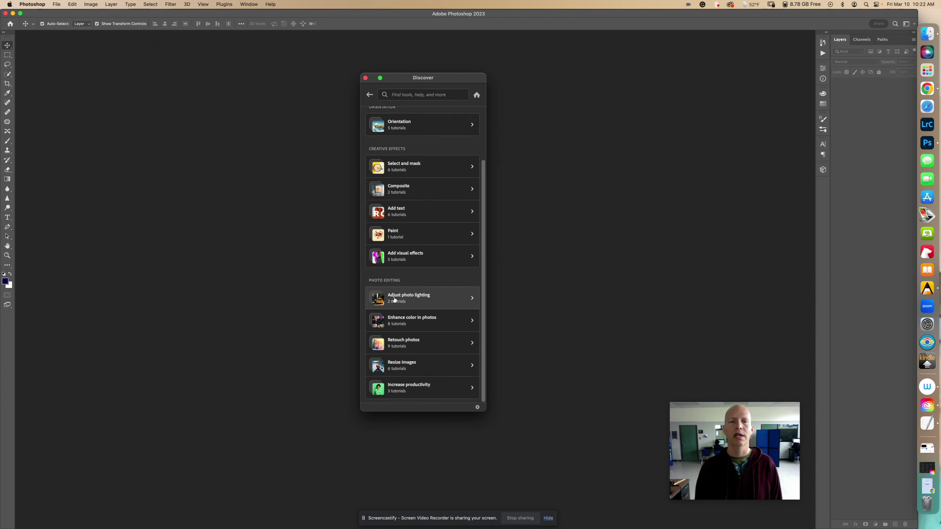
{"action": "left_click", "coordinate": [430, 302]}
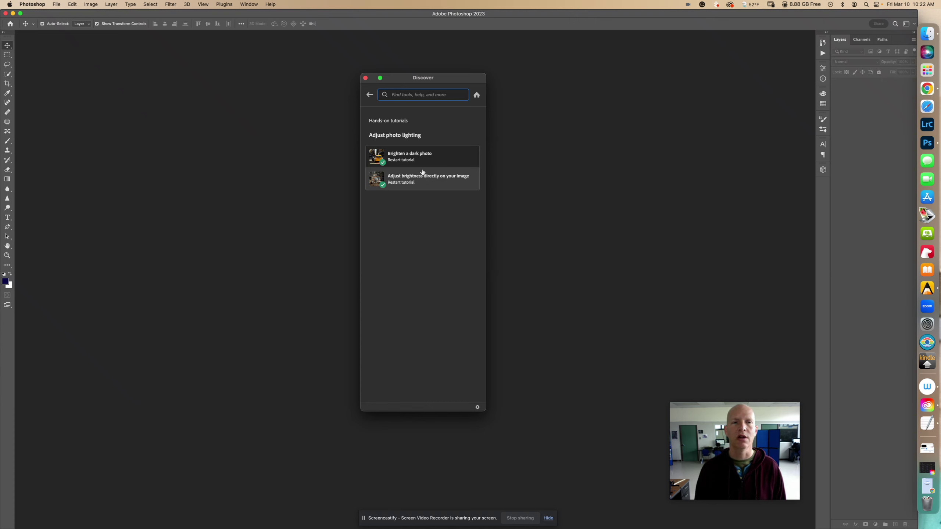
{"action": "left_click", "coordinate": [433, 160]}
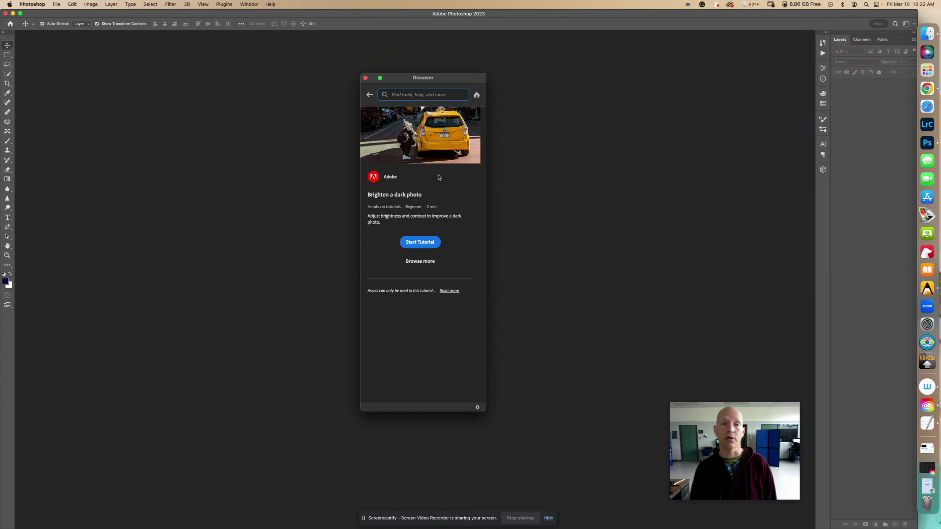
{"action": "left_click", "coordinate": [423, 242]}
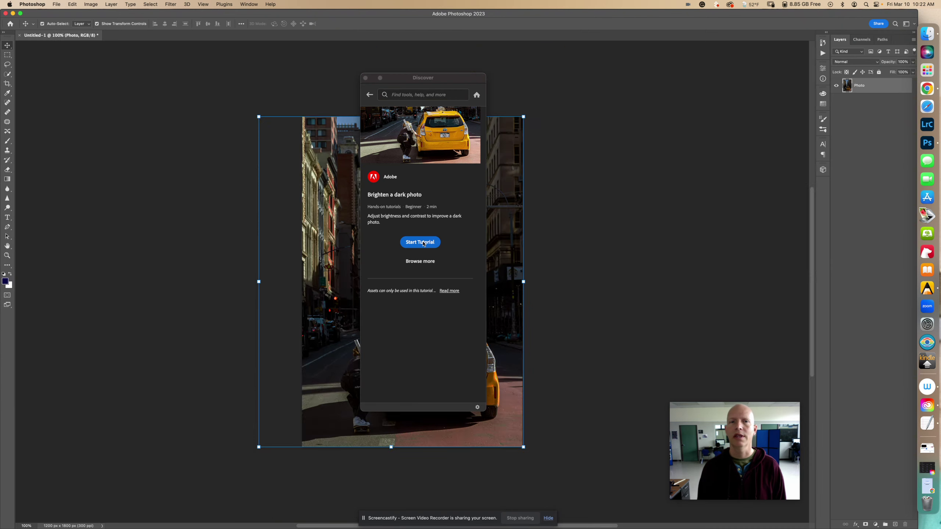
{"action": "left_click_drag", "start_coordinate": [434, 79], "coordinate": [746, 52]}
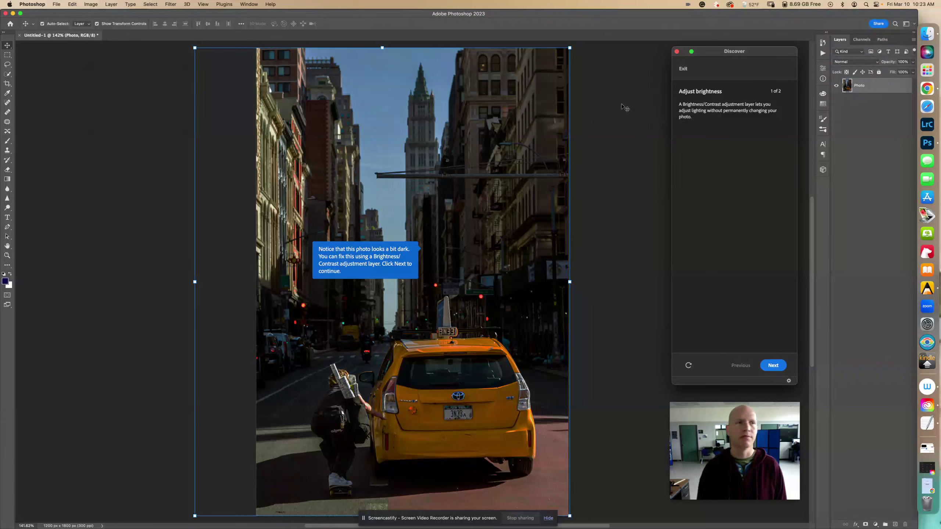
Deselect the Photo layer, continue the tutorial and add a Brightness/Contrast adjustment layer above the photo.
{"action": "left_click", "coordinate": [460, 26]}
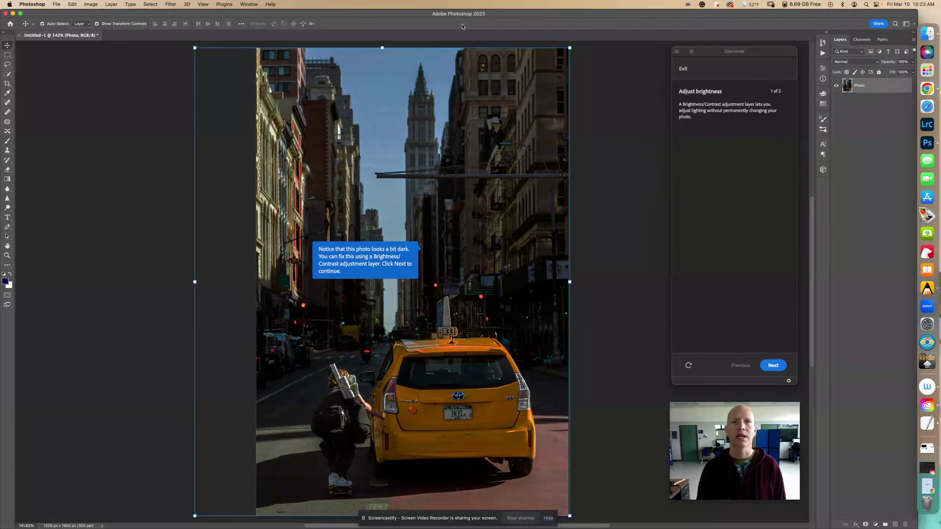
{"action": "left_click", "coordinate": [601, 66]}
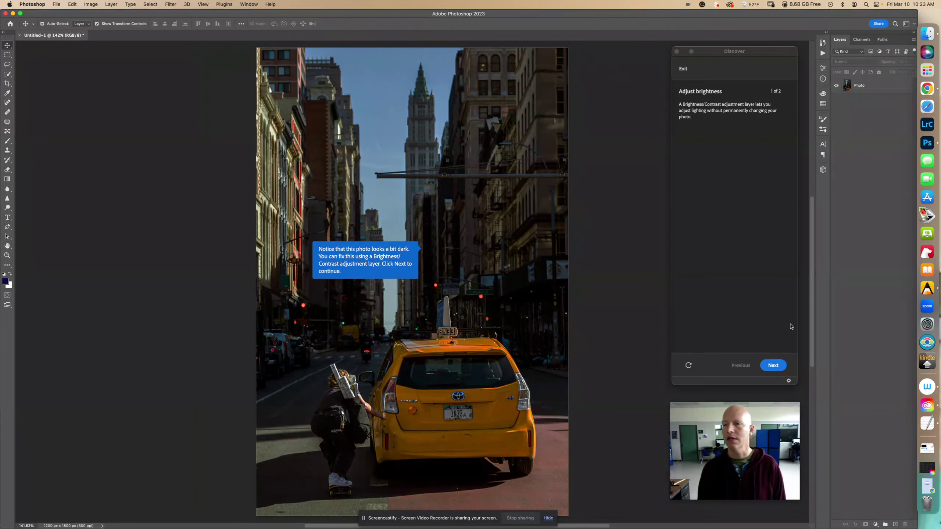
{"action": "left_click", "coordinate": [773, 366]}
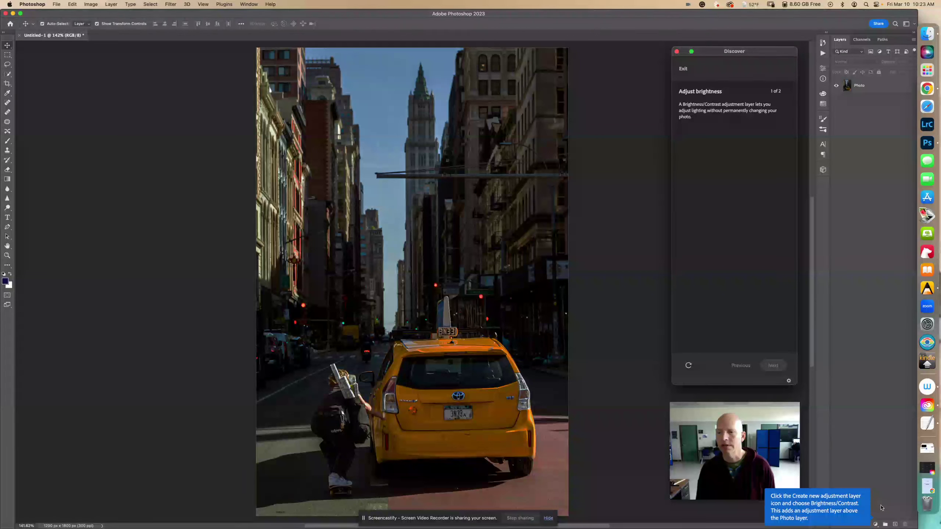
{"action": "left_click", "coordinate": [876, 525]}
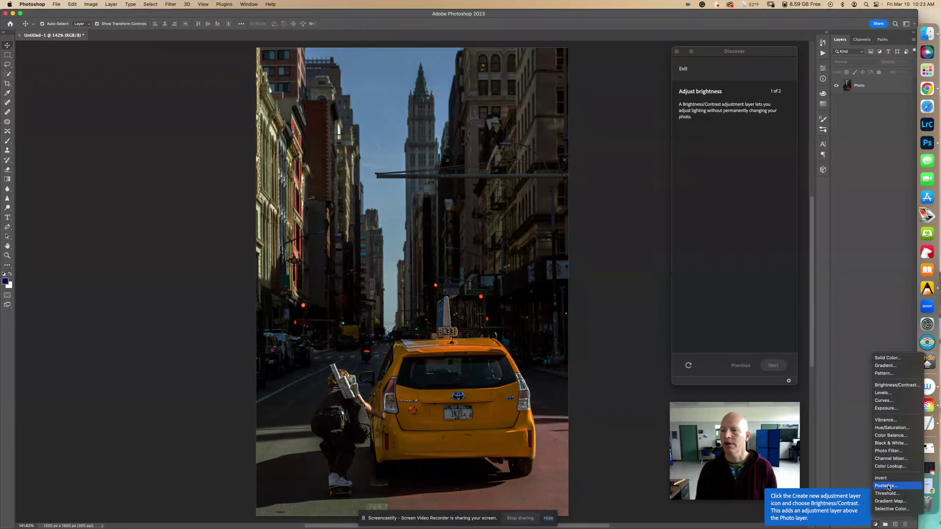
{"action": "left_click", "coordinate": [875, 525]}
{"action": "left_click", "coordinate": [875, 526]}
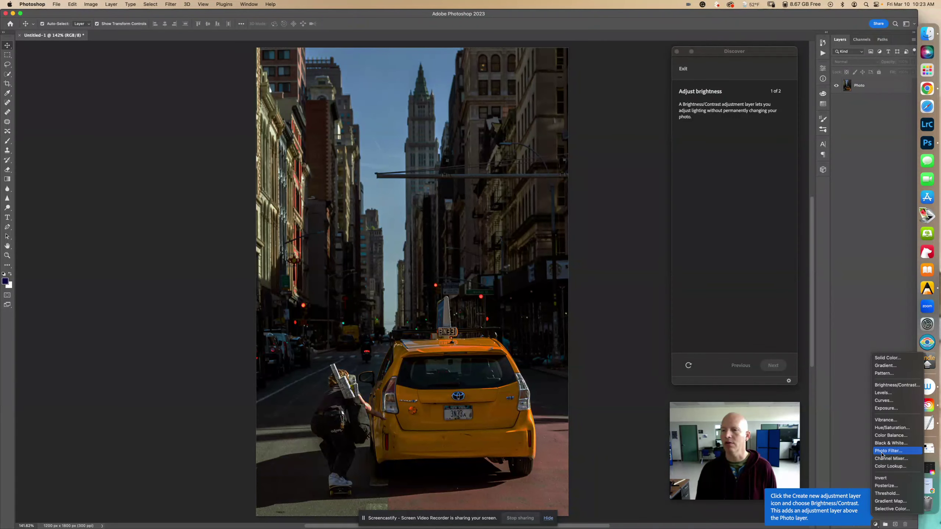
{"action": "left_click", "coordinate": [895, 386]}
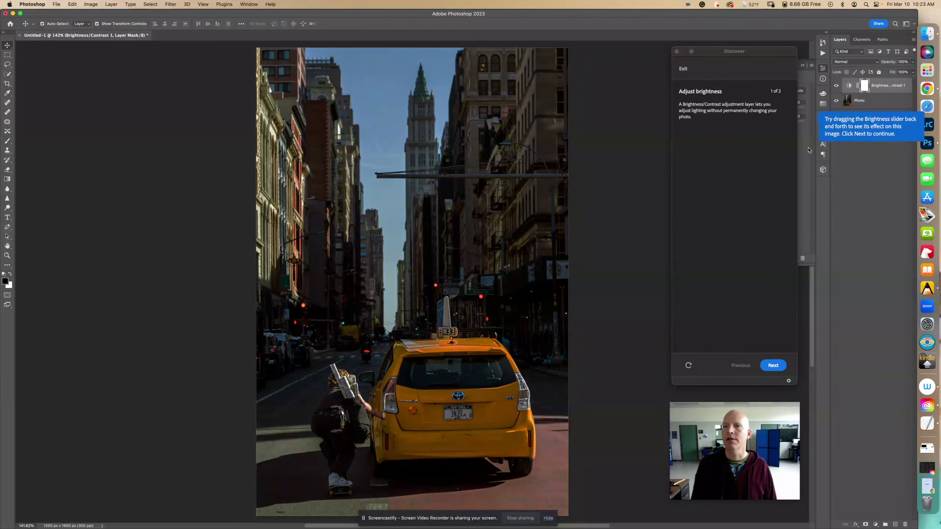
Move the Discover window off the Brightness/Contrast properties, try out the Brightness slider and continue the tutorial.
{"action": "left_click_drag", "start_coordinate": [751, 51], "coordinate": [670, 53]}
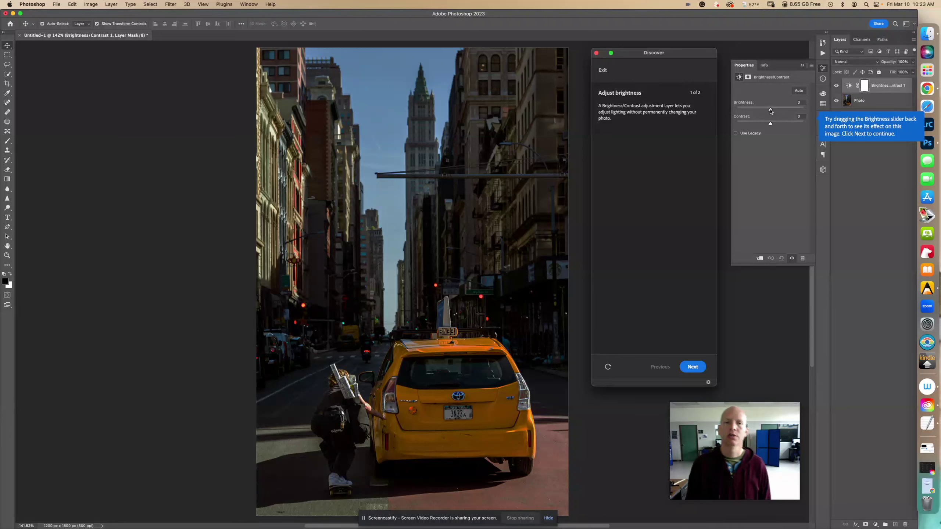
{"action": "mouse_move", "coordinate": [770, 110]}
{"action": "left_mouse_down"}
{"action": "mouse_move", "coordinate": [804, 113]}
{"action": "mouse_move", "coordinate": [738, 113]}
{"action": "mouse_move", "coordinate": [793, 113]}
{"action": "mouse_move", "coordinate": [771, 113]}
{"action": "left_mouse_up"}
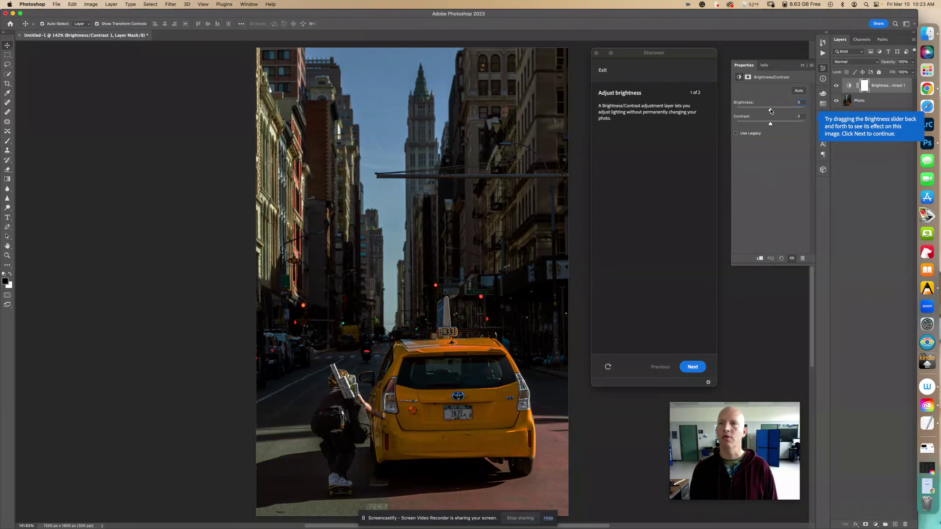
{"action": "mouse_move", "coordinate": [771, 111]}
{"action": "left_mouse_down"}
{"action": "mouse_move", "coordinate": [802, 111]}
{"action": "mouse_move", "coordinate": [736, 110]}
{"action": "mouse_move", "coordinate": [768, 109]}
{"action": "left_mouse_up"}
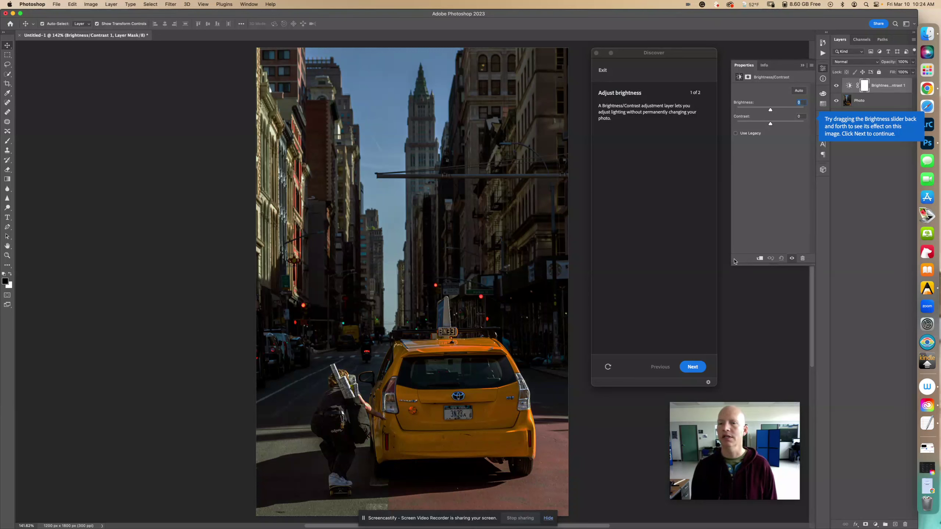
{"action": "left_click", "coordinate": [693, 367]}
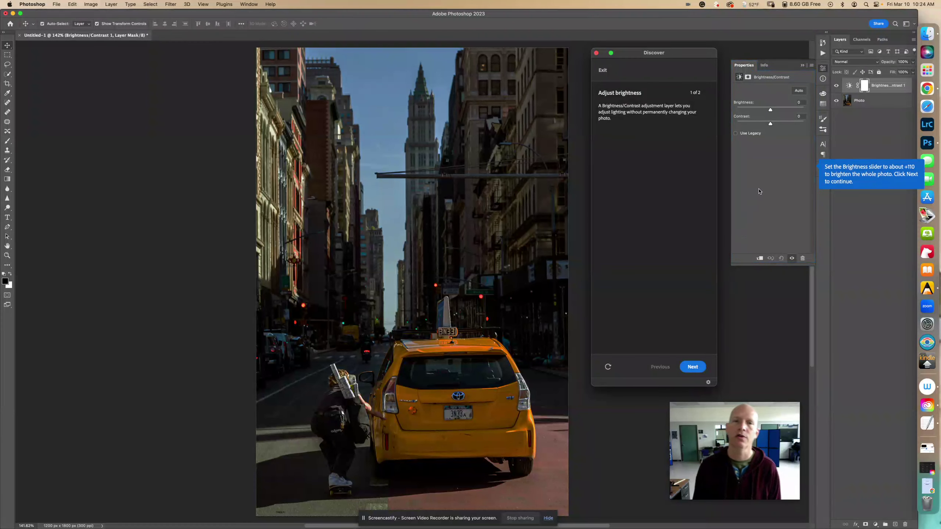
Set the adjustment layer's Brightness to 110 and advance the tutorial to the Contrast slider exercise.
{"action": "left_click", "coordinate": [801, 103]}
{"action": "type", "text": "11"}
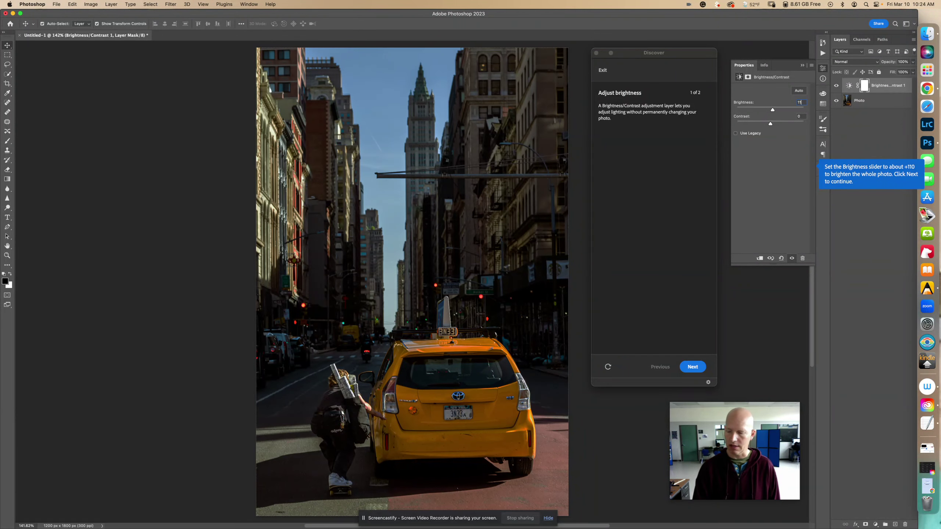
{"action": "type", "text": "0"}
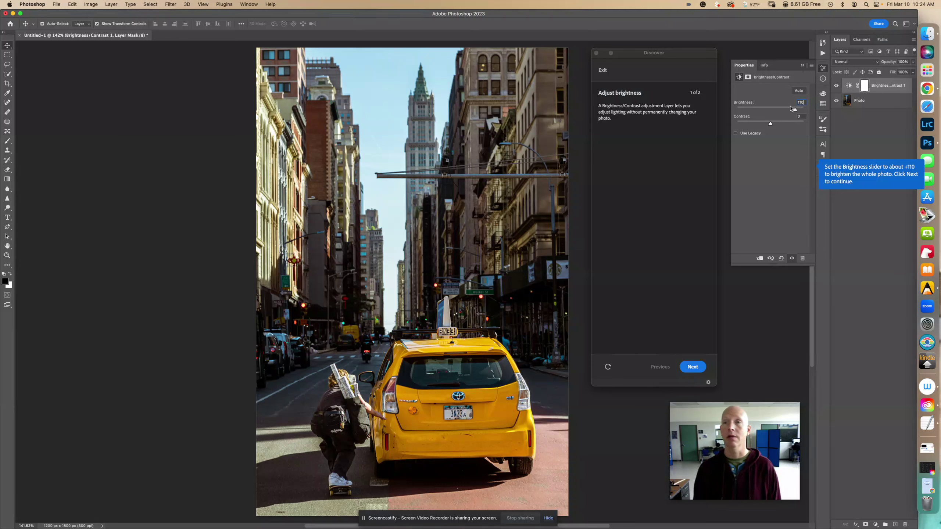
{"action": "key", "text": "Return"}
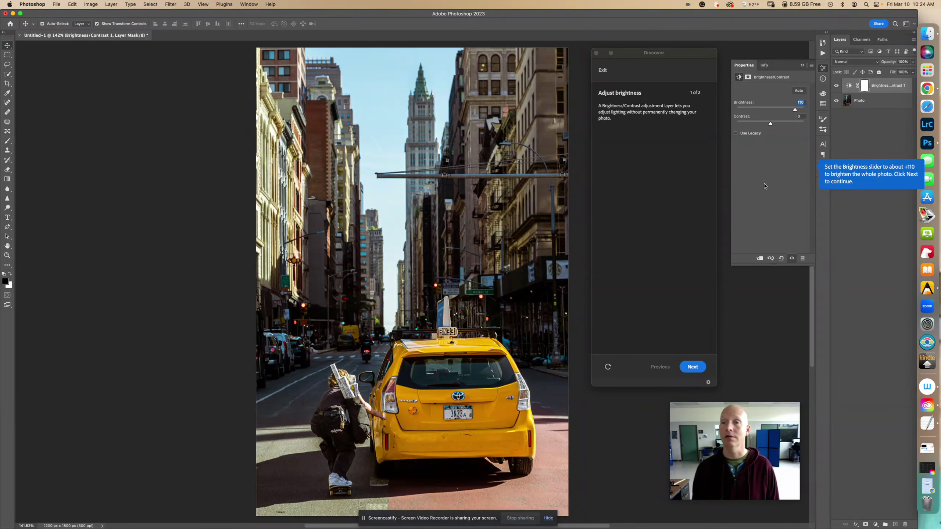
{"action": "left_click", "coordinate": [696, 367]}
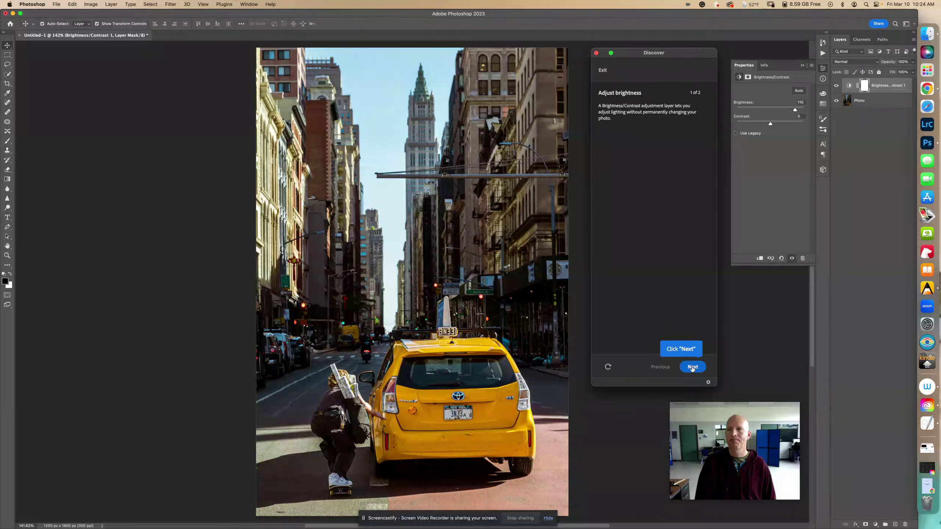
{"action": "left_click", "coordinate": [692, 367]}
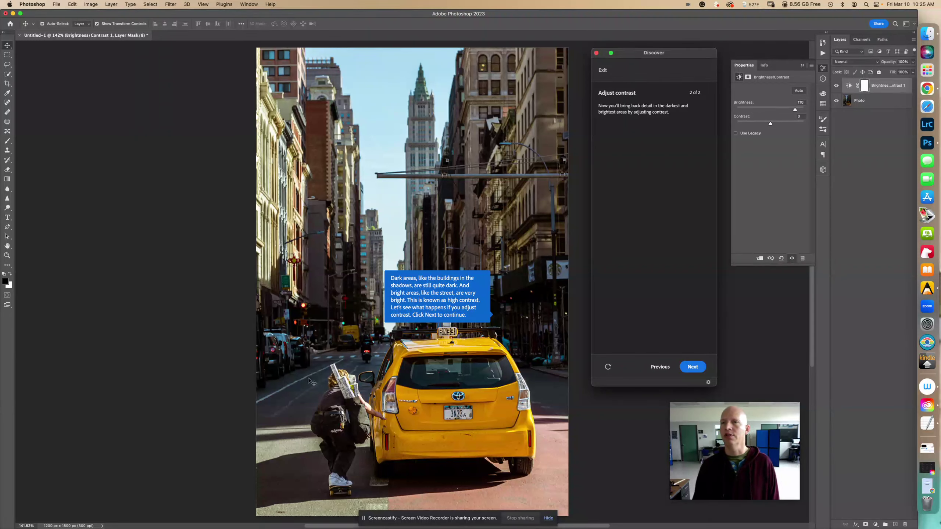
{"action": "left_click", "coordinate": [693, 367]}
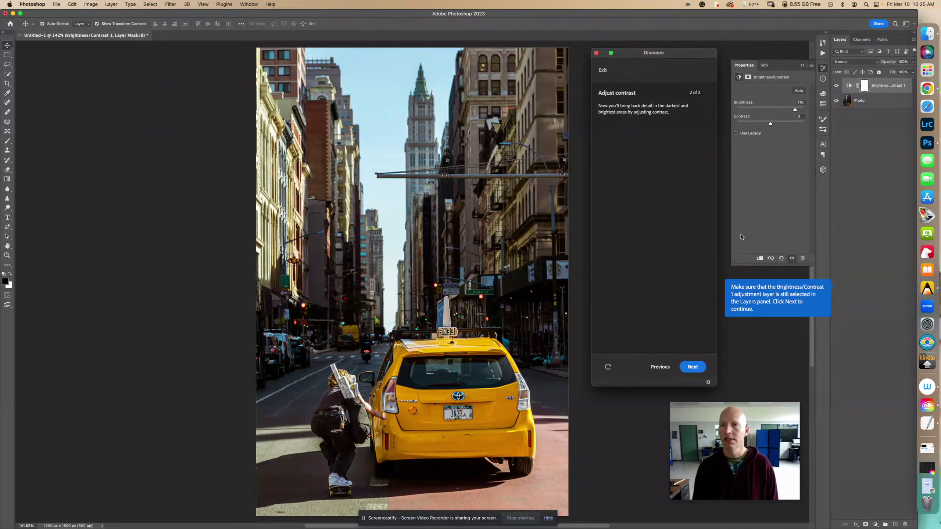
{"action": "left_click", "coordinate": [697, 367]}
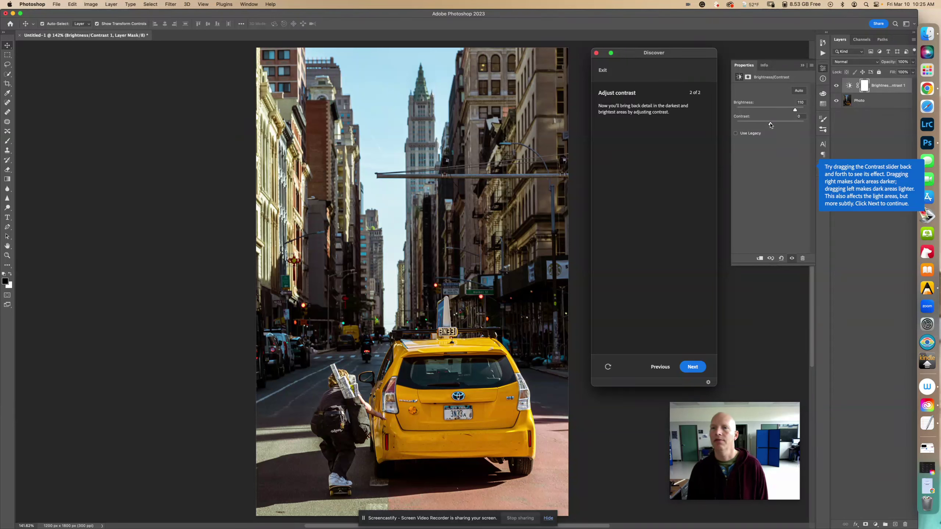
Try the adjustment layer's Contrast at 100 and -50, and reset it to 0.
{"action": "left_click_drag", "start_coordinate": [771, 125], "coordinate": [805, 125]}
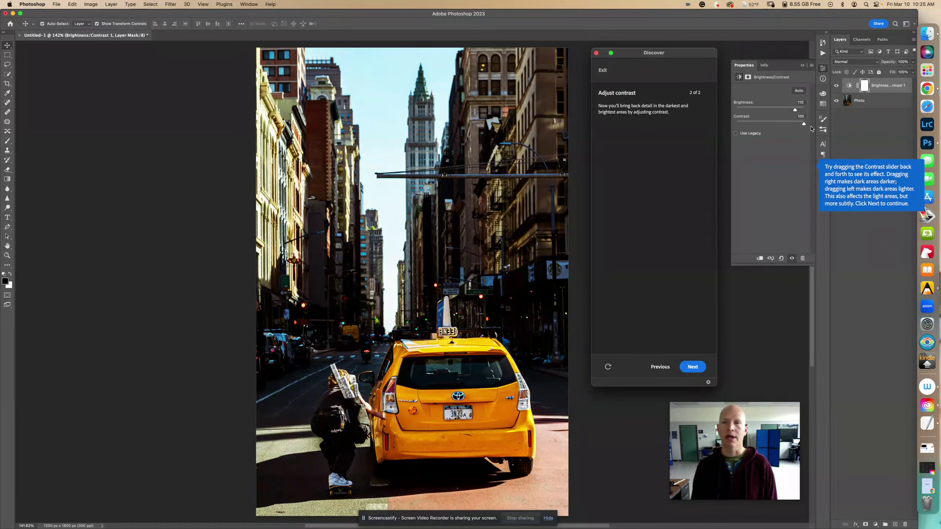
{"action": "left_click_drag", "start_coordinate": [804, 124], "coordinate": [728, 127]}
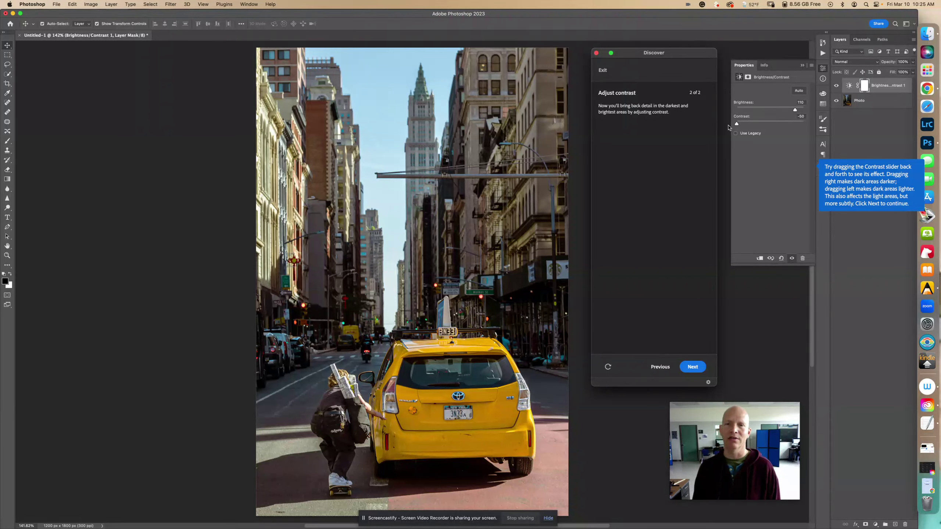
{"action": "left_click", "coordinate": [801, 116]}
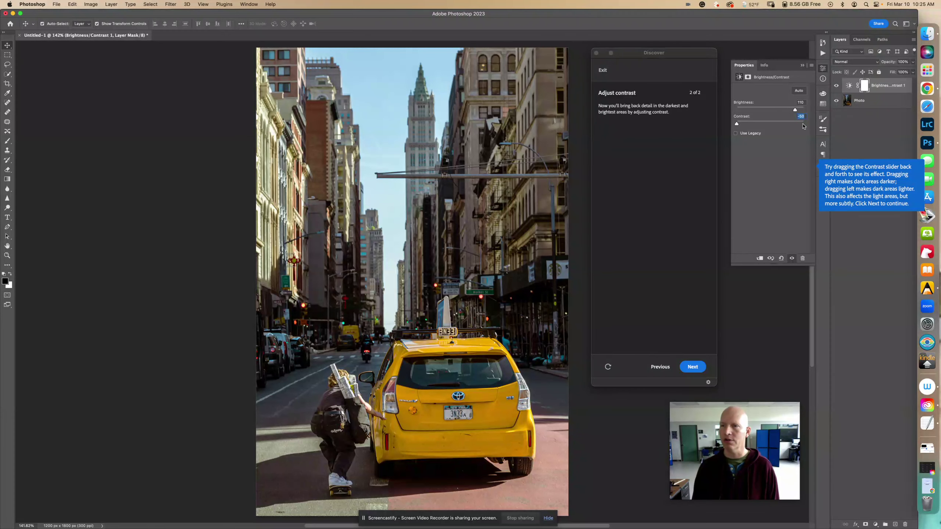
{"action": "type", "text": "0"}
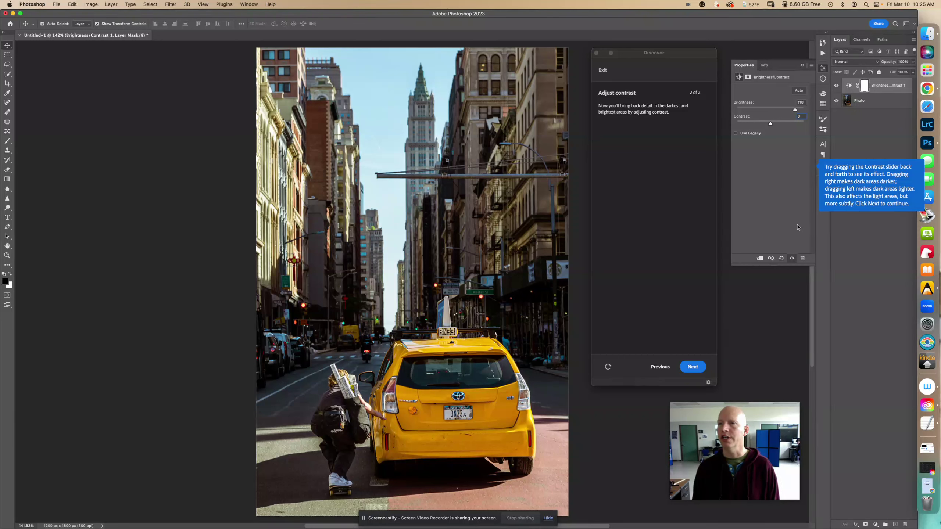
Set the adjustment layer's Contrast to -30 and advance the tutorial to the before-and-after comparison.
{"action": "left_click", "coordinate": [693, 367]}
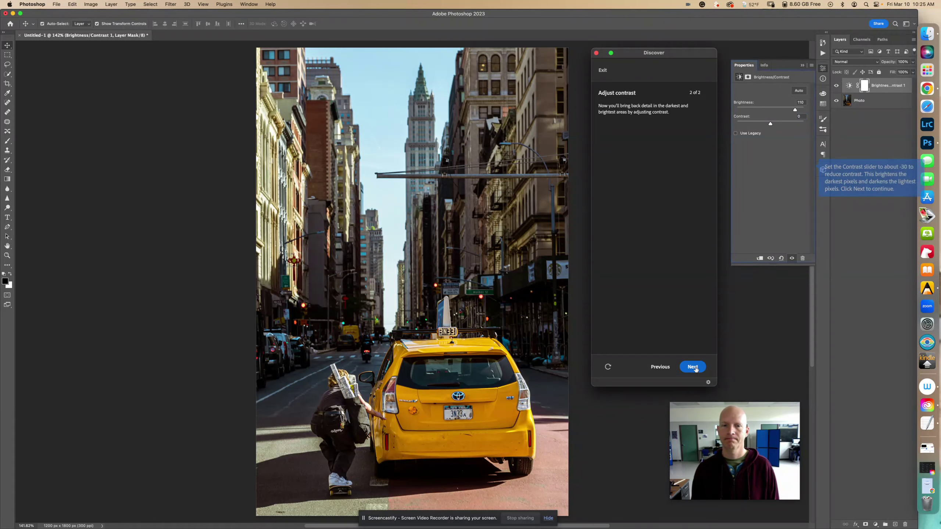
{"action": "left_click", "coordinate": [799, 117]}
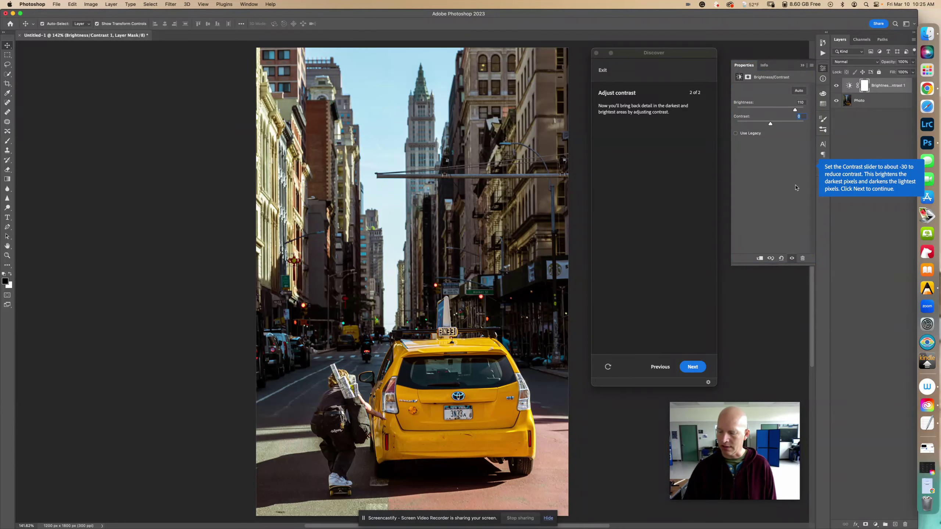
{"action": "type", "text": "-3"}
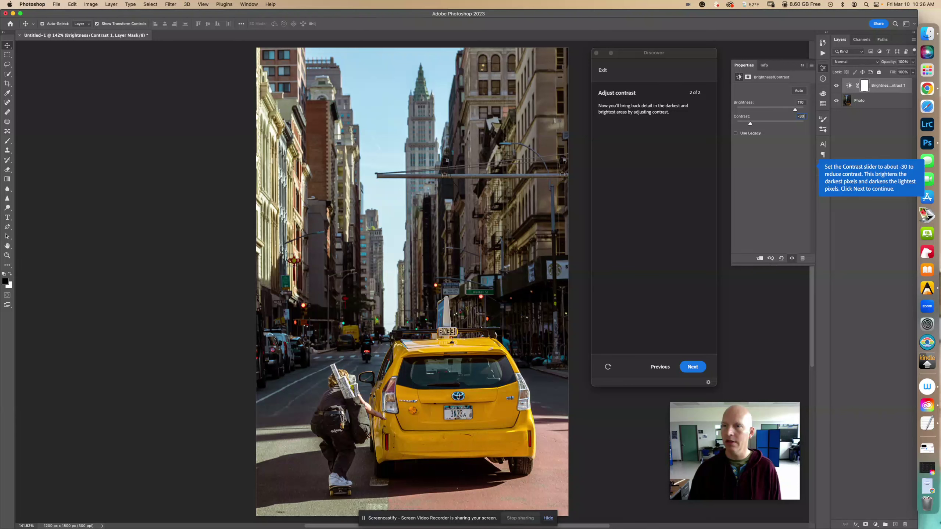
{"action": "type", "text": "0"}
{"action": "key", "text": "Return"}
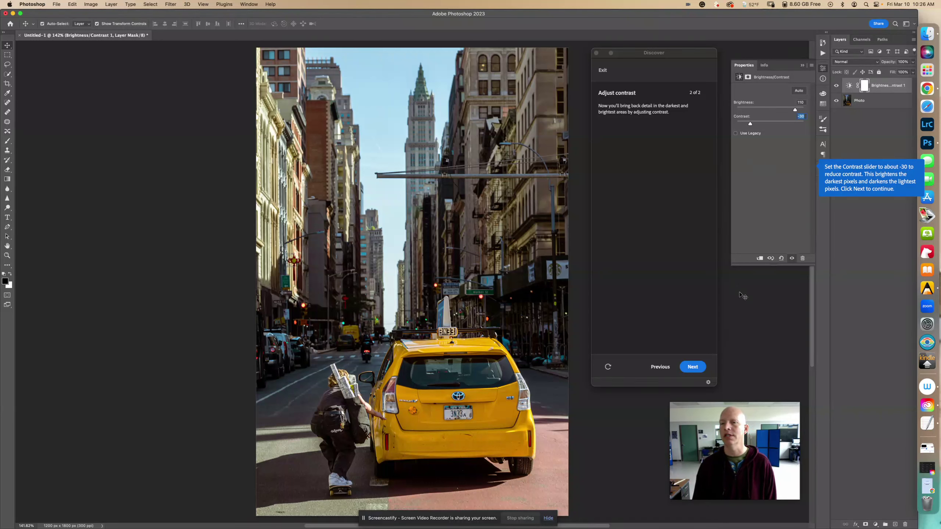
{"action": "left_click", "coordinate": [693, 367]}
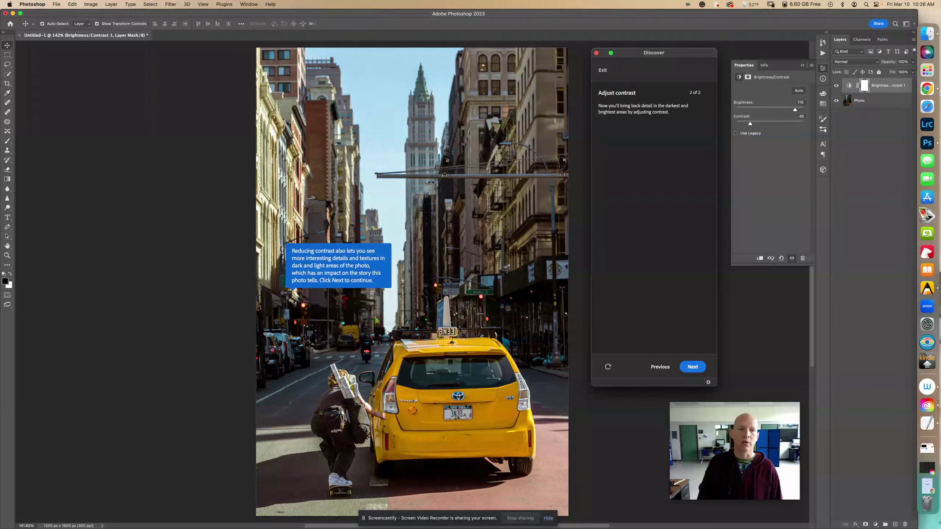
{"action": "left_click", "coordinate": [693, 367]}
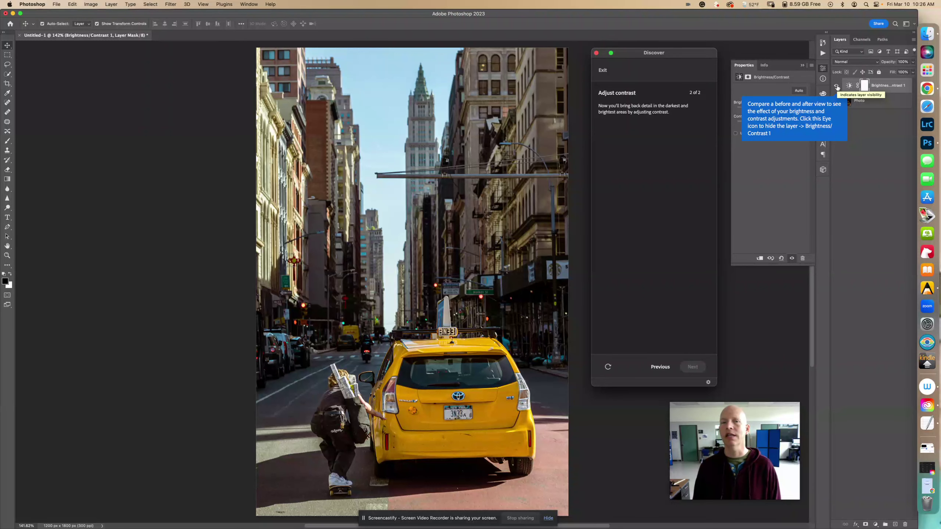
Hide and reshow the Brightness/Contrast 1 layer to compare before and after, and advance the tutorial to its final page.
{"action": "left_click", "coordinate": [837, 87]}
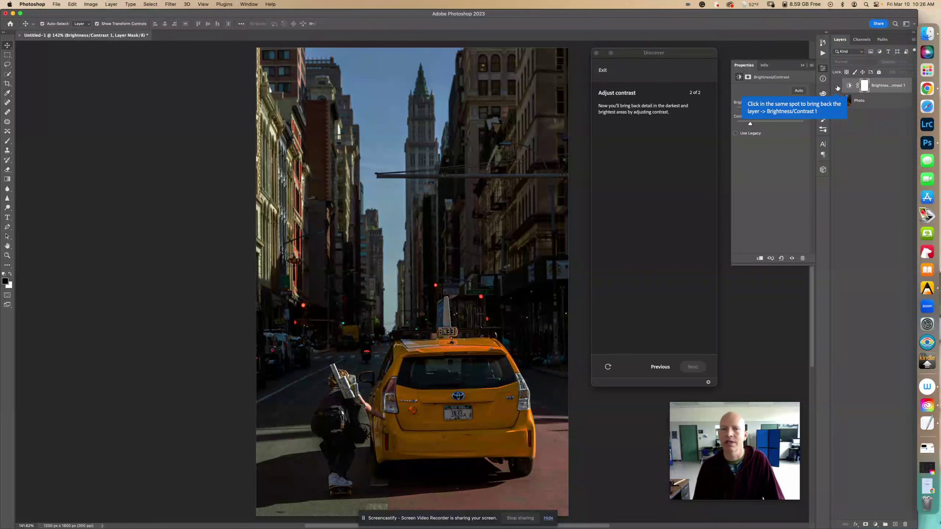
{"action": "left_click", "coordinate": [837, 87]}
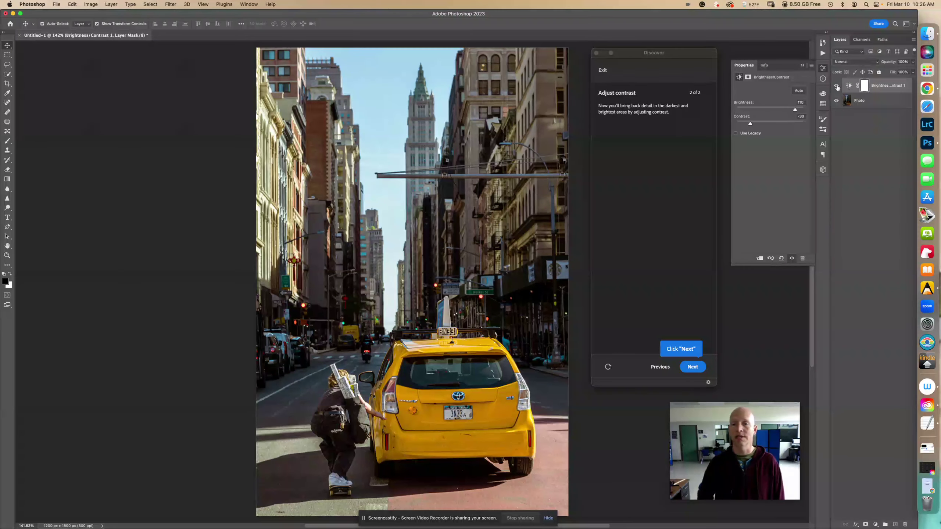
{"action": "left_click", "coordinate": [691, 367]}
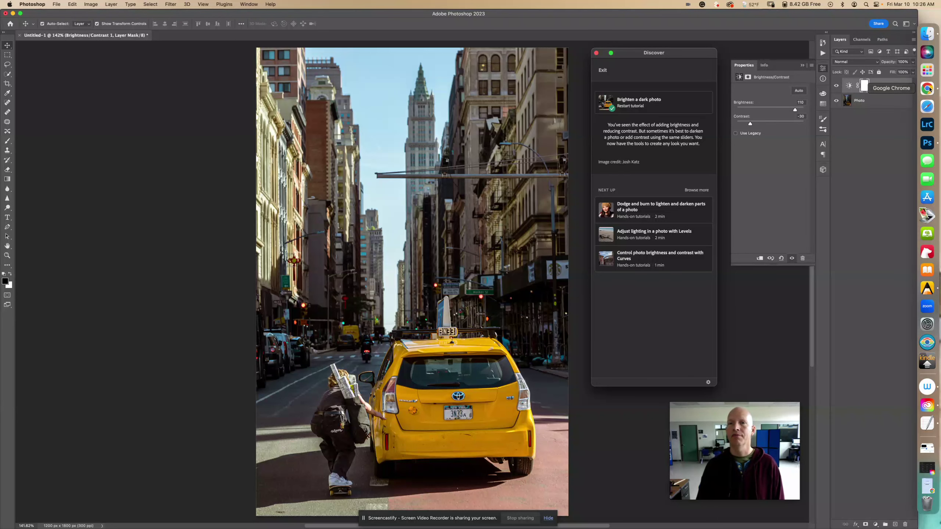
Save the edited taxi photo to Creative Cloud, naming the file with the author's full name followed by "- Brighten a dark photo".
{"action": "left_click", "coordinate": [57, 5]}
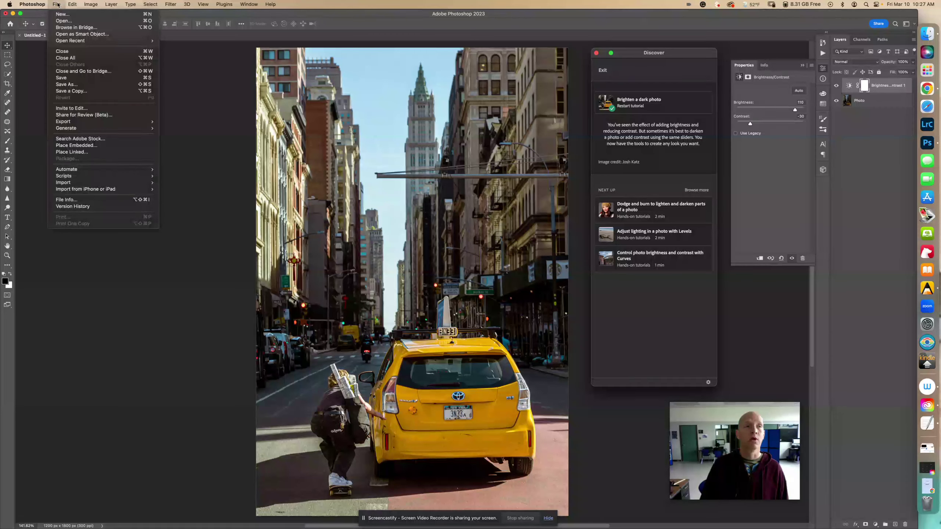
{"action": "left_click", "coordinate": [113, 91]}
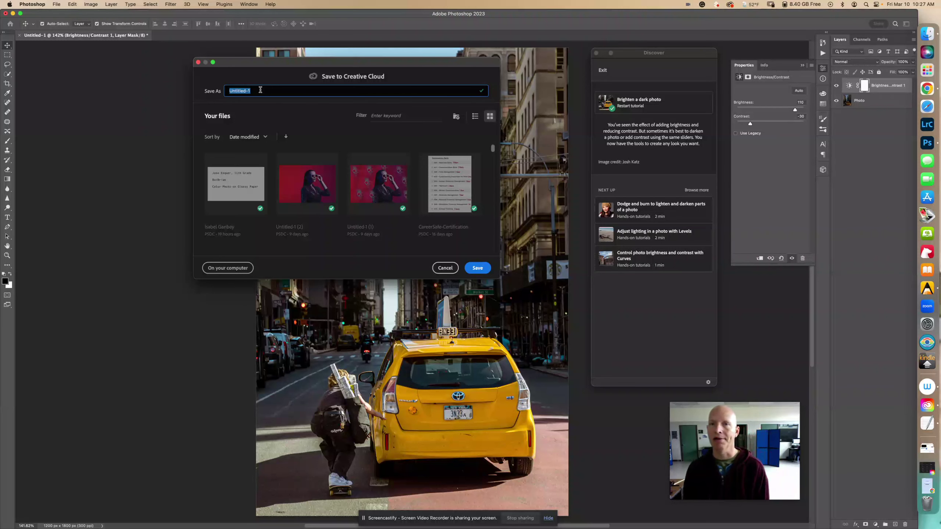
{"action": "type", "text": "Brighten a"}
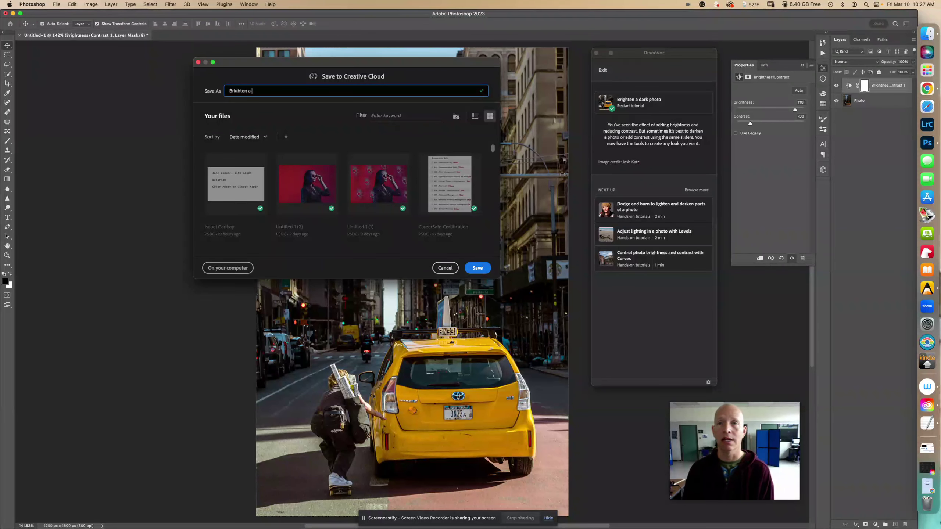
{"action": "type", "text": " dark photo"}
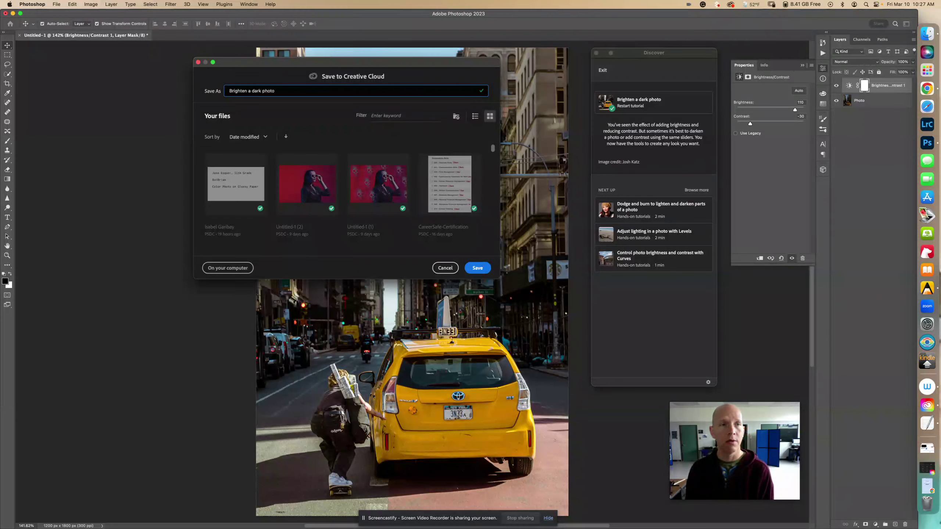
{"action": "triple_click", "coordinate": [230, 90]}
{"action": "left_click", "coordinate": [230, 90]}
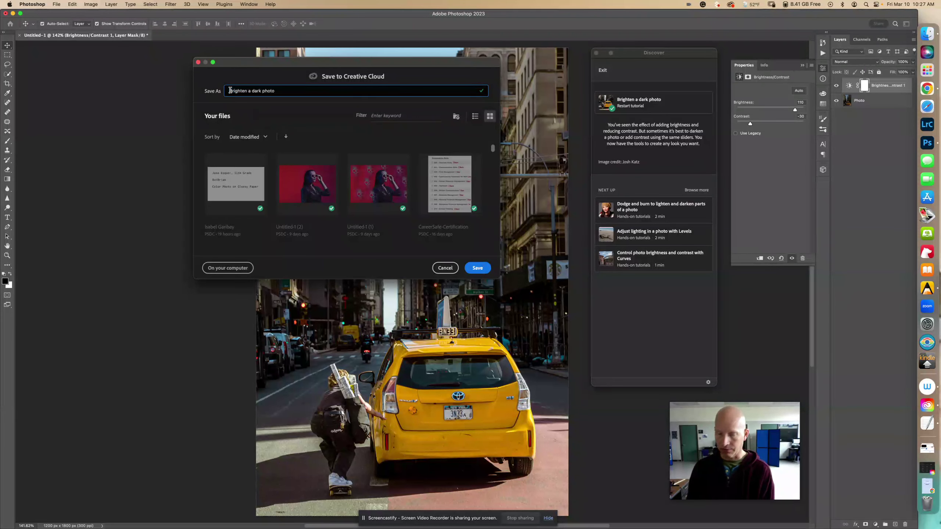
{"action": "type", "text": "Matt Geo"}
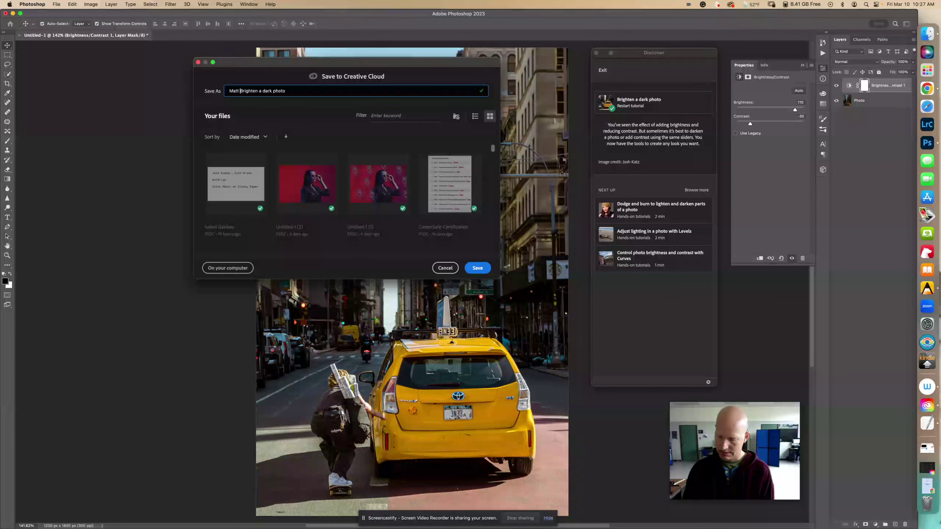
{"action": "type", "text": "rge -"}
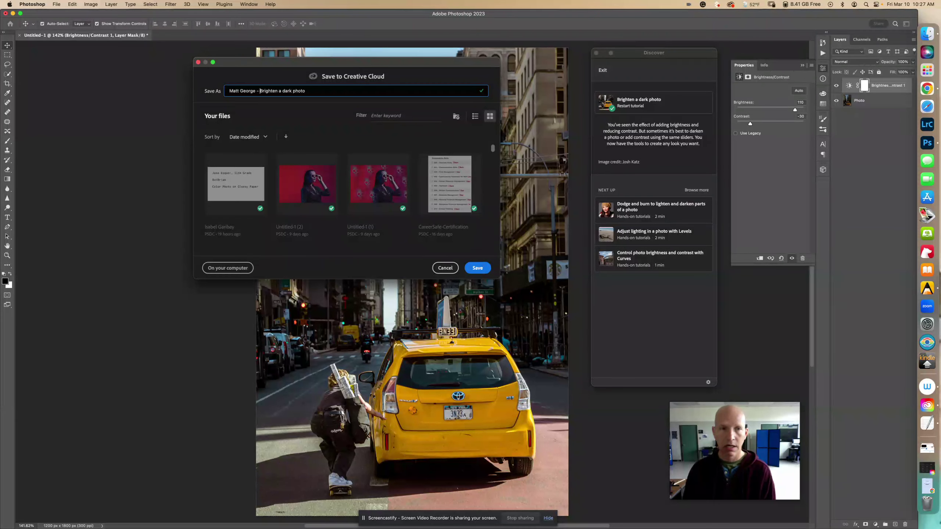
{"action": "left_click", "coordinate": [478, 267]}
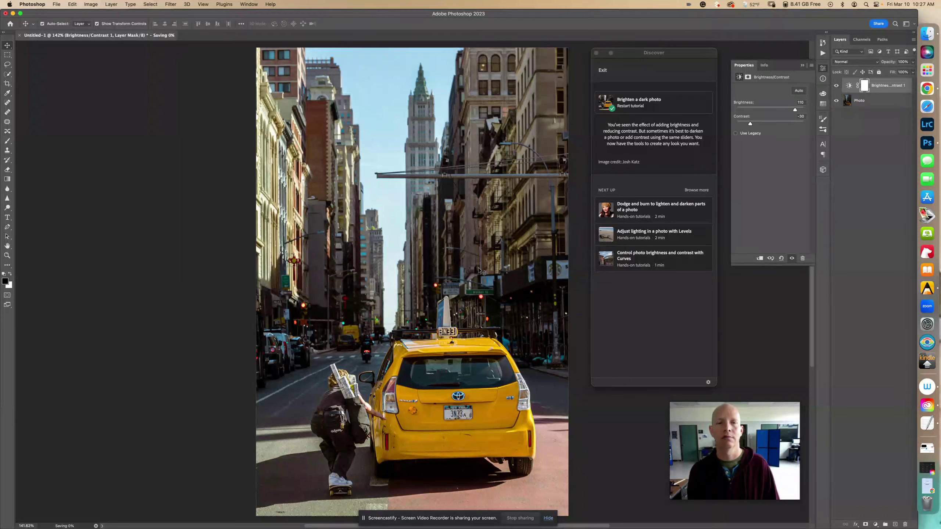